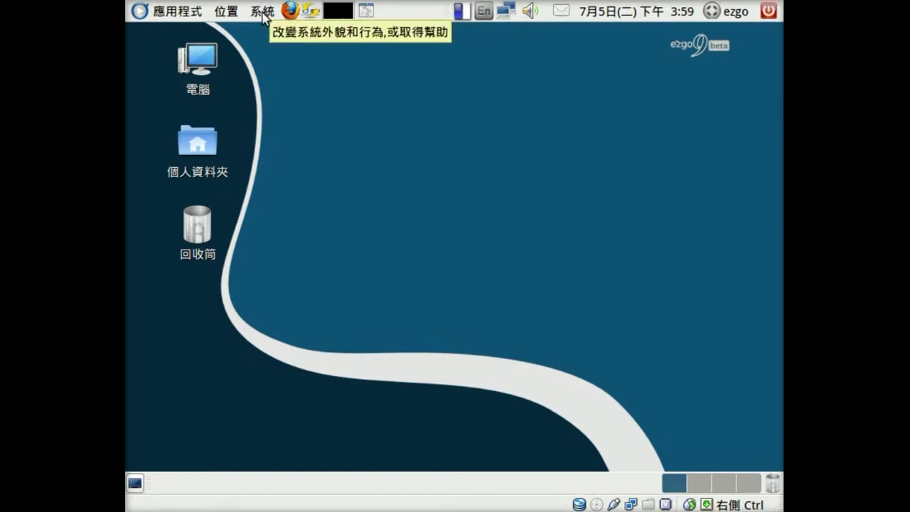
{"action": "left_click", "coordinate": [190, 15]}
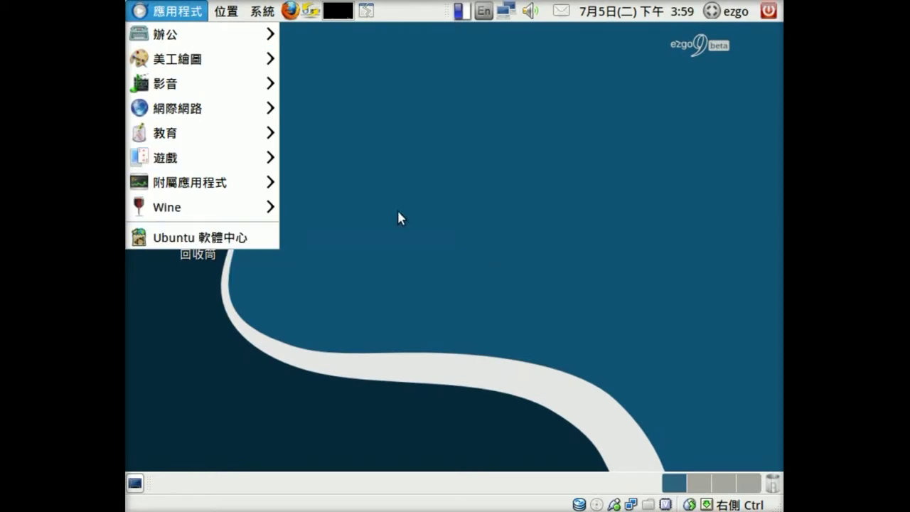
{"action": "left_click", "coordinate": [401, 176]}
Launch the Synaptic package manager from the system administration tools and authorize it with the account password
{"action": "left_click", "coordinate": [262, 11]}
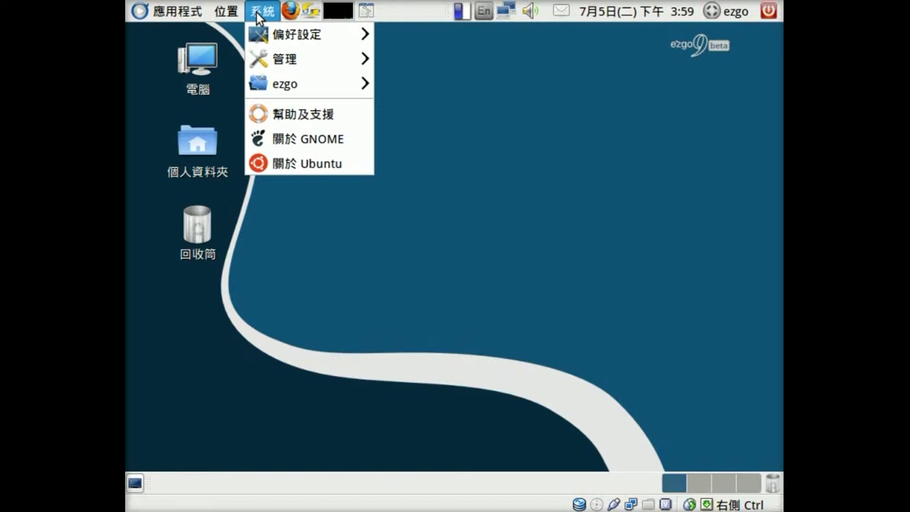
{"action": "mouse_move", "coordinate": [284, 60]}
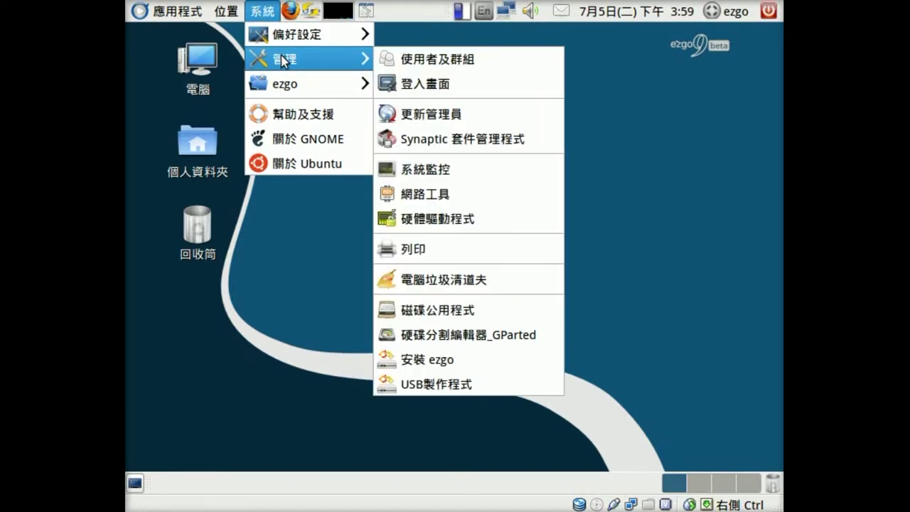
{"action": "left_click", "coordinate": [426, 139]}
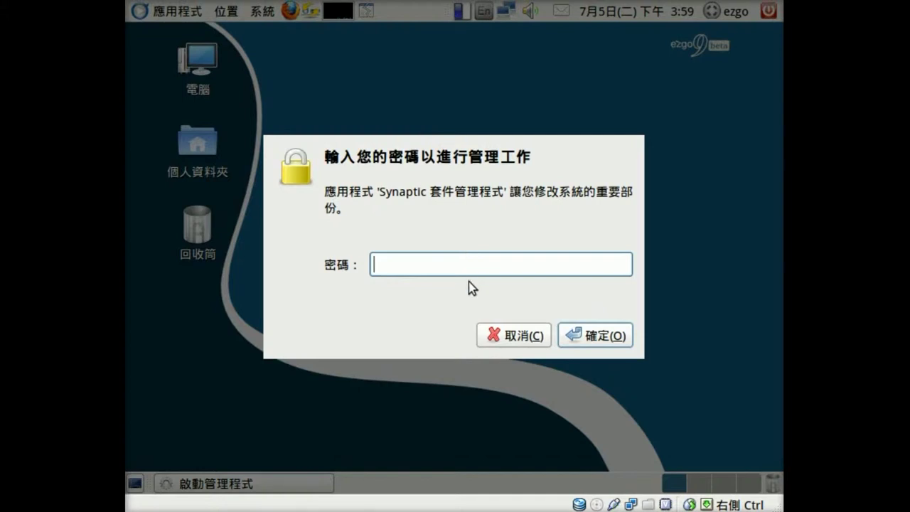
{"action": "type", "text": "•••"}
{"action": "key", "text": "Return"}
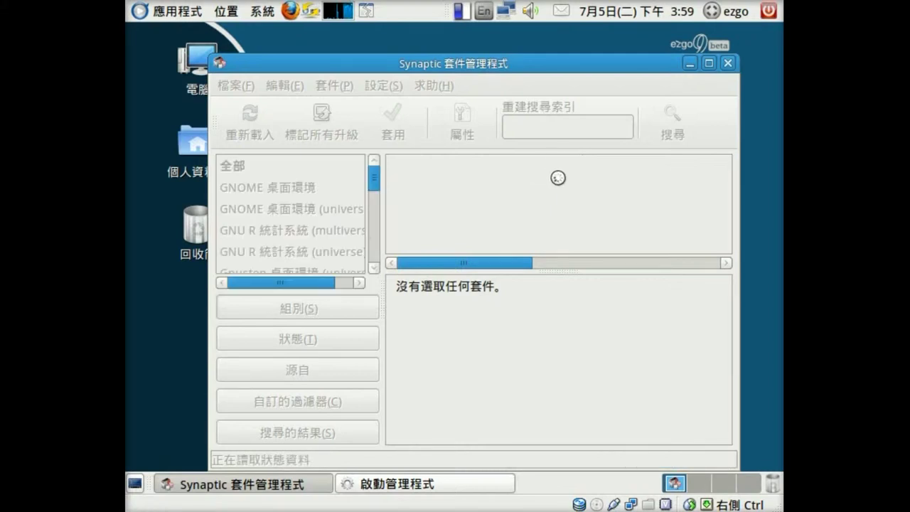
{"action": "left_click", "coordinate": [599, 385]}
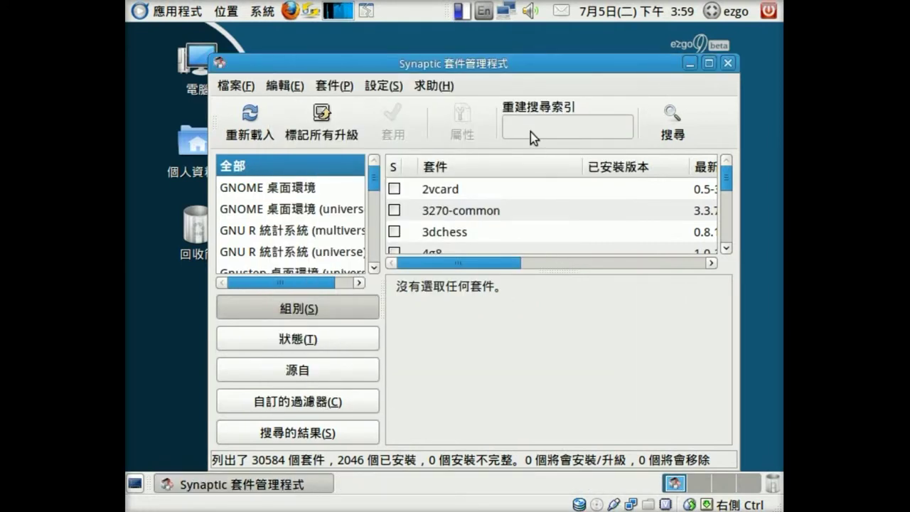
Search the package descriptions and names for google-earth
{"action": "left_click", "coordinate": [262, 131]}
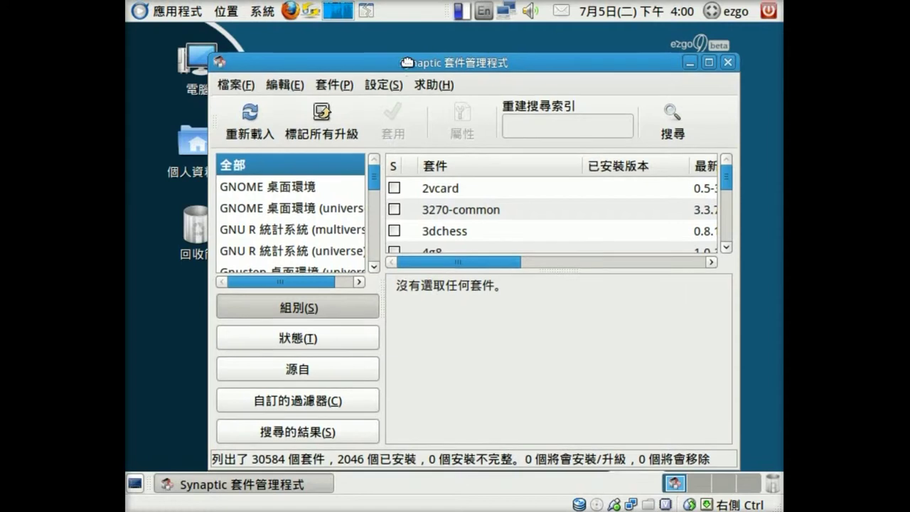
{"action": "left_click_drag", "start_coordinate": [409, 63], "coordinate": [402, 40]}
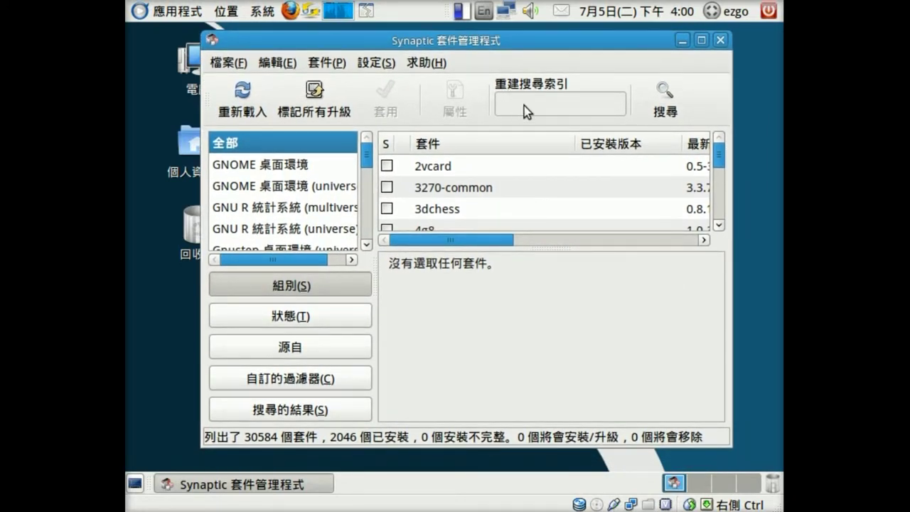
{"action": "left_click", "coordinate": [664, 99]}
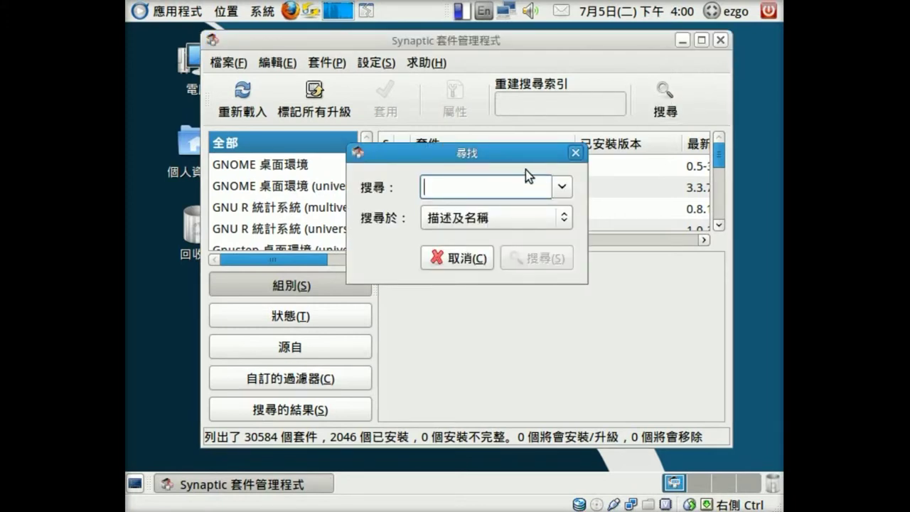
{"action": "type", "text": "gooog"}
{"action": "key", "text": "BackSpace"}
{"action": "key", "text": "BackSpace"}
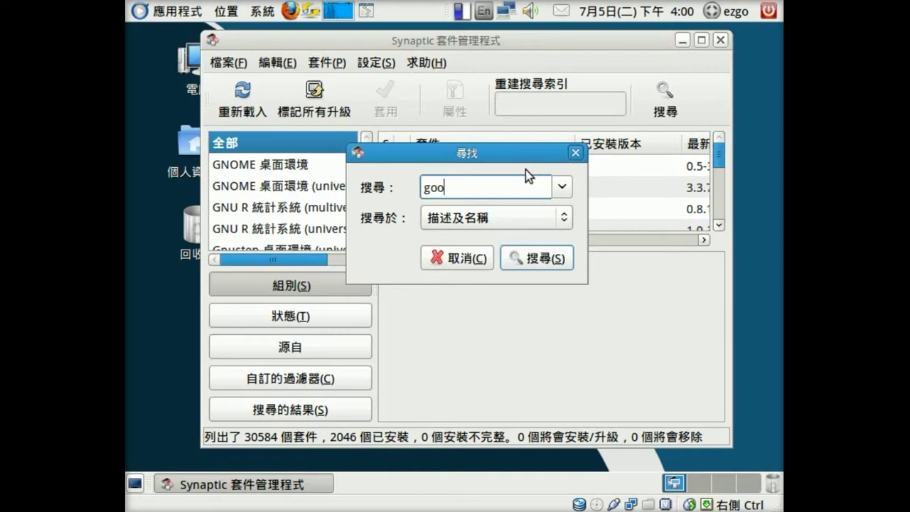
{"action": "type", "text": "gle-earth"}
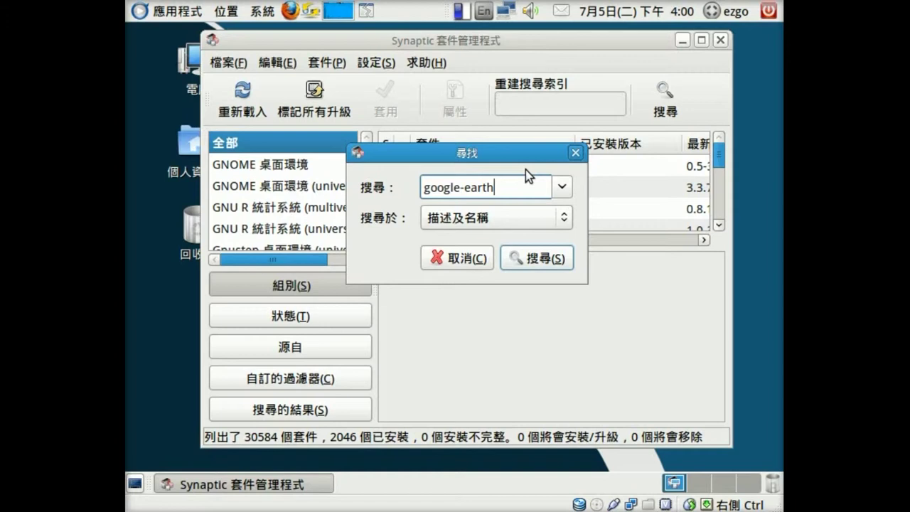
{"action": "key", "text": "Return"}
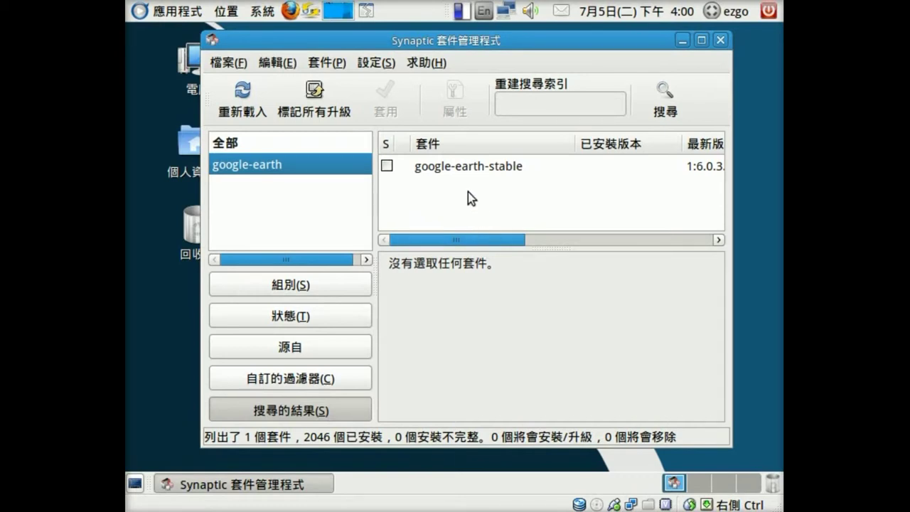
Mark the google-earth-stable package for installation and accept the additional required packages
{"action": "left_click_drag", "start_coordinate": [492, 240], "coordinate": [468, 278]}
{"action": "left_click", "coordinate": [389, 166]}
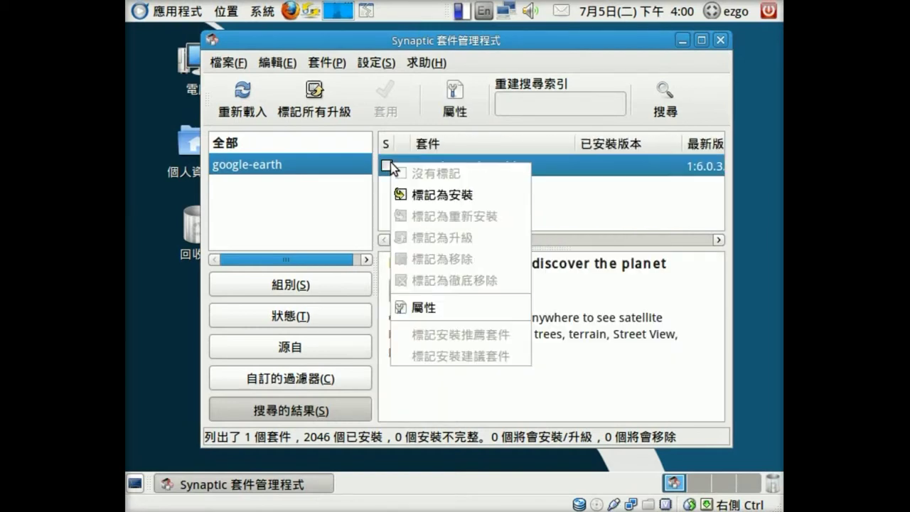
{"action": "left_click", "coordinate": [416, 199]}
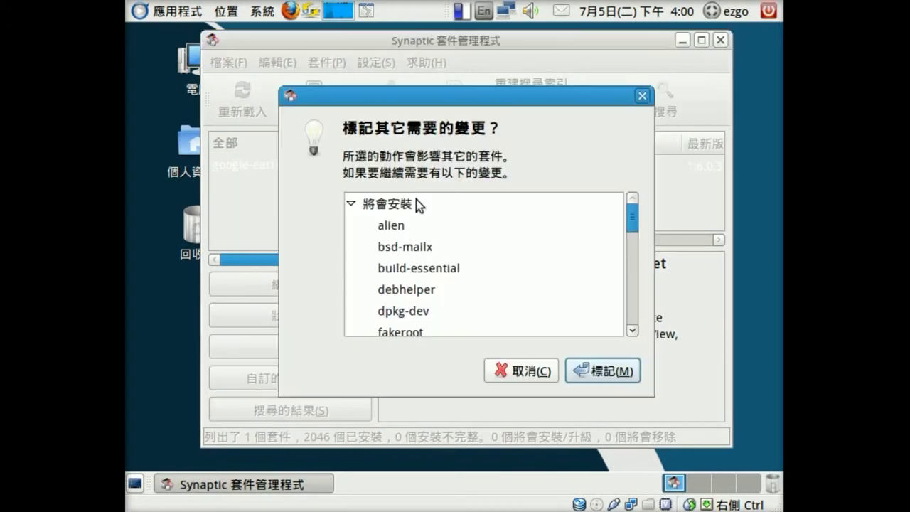
{"action": "left_click", "coordinate": [621, 377]}
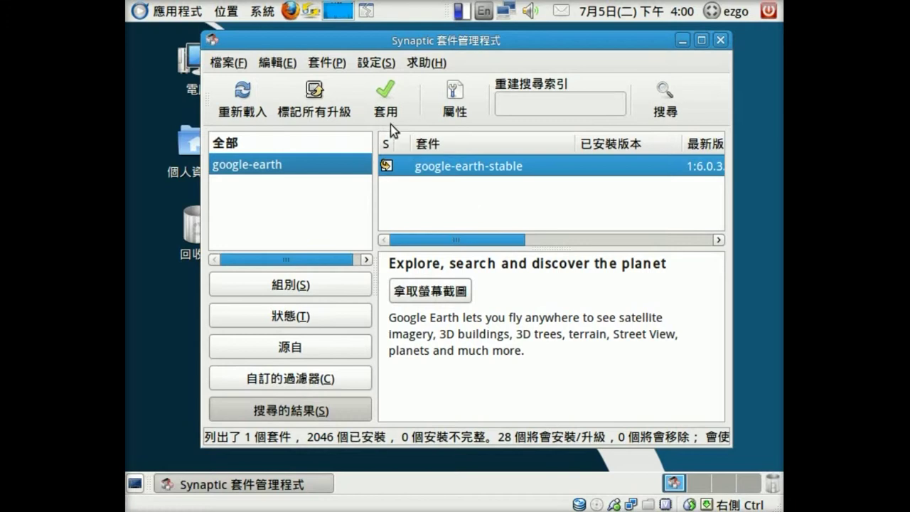
Apply the marked changes to download and install google-earth-stable with its dependencies
{"action": "left_click", "coordinate": [392, 114]}
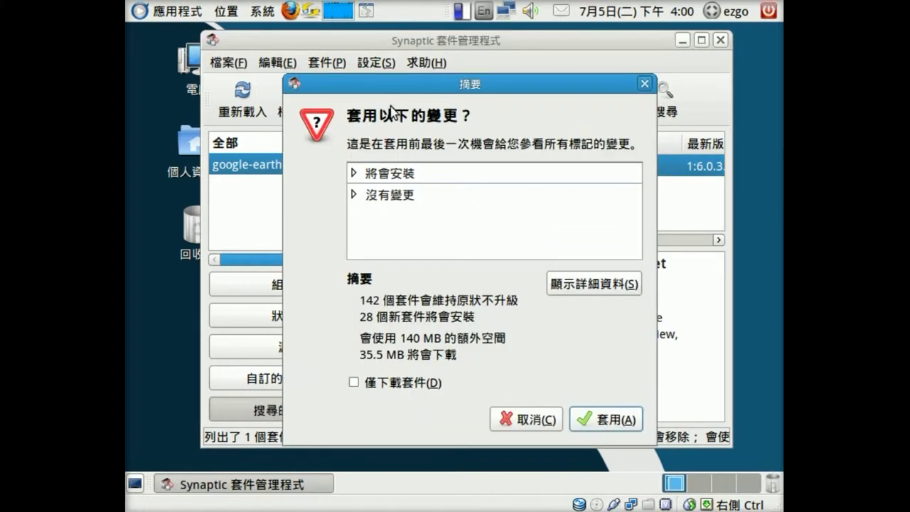
{"action": "left_click", "coordinate": [594, 418]}
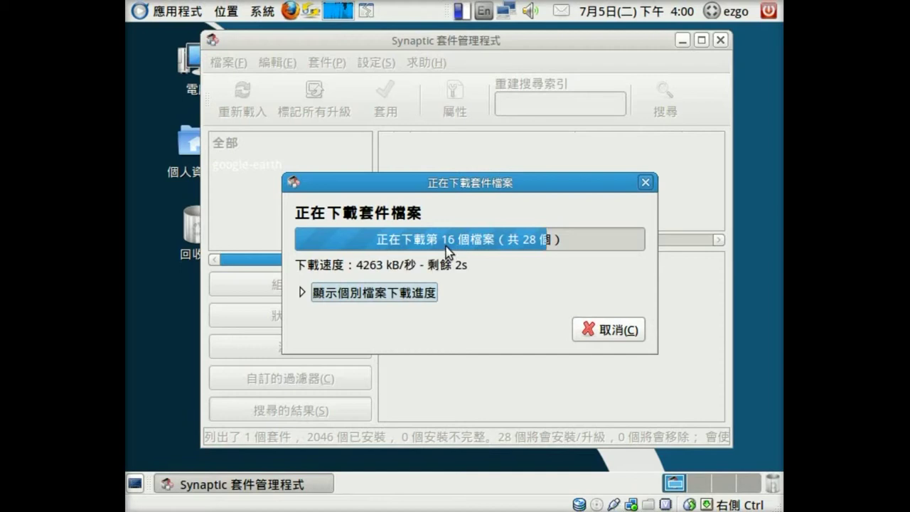
{"action": "left_click_drag", "start_coordinate": [432, 183], "coordinate": [454, 95]}
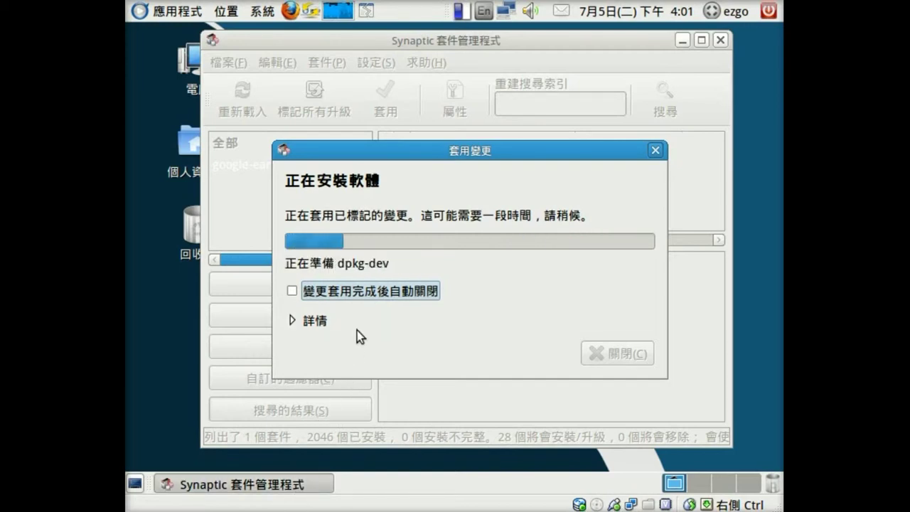
{"action": "mouse_move", "coordinate": [258, 491]}
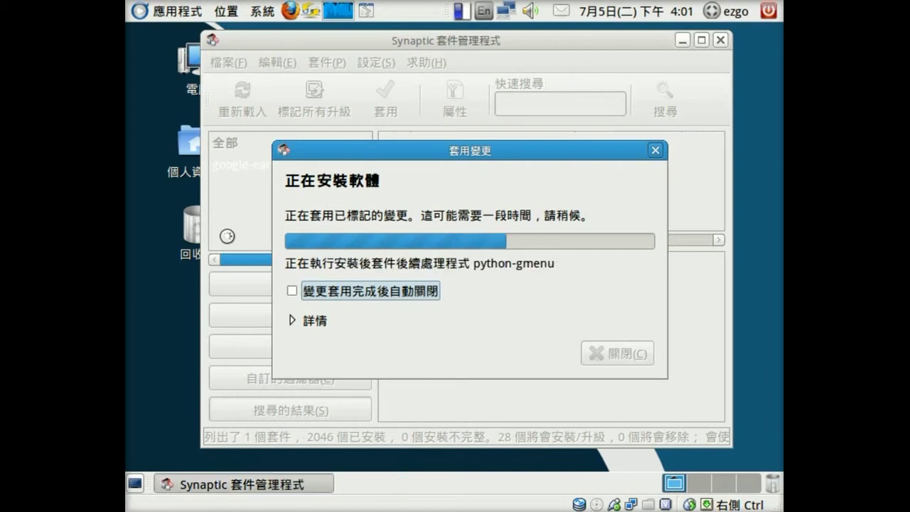
{"action": "left_click", "coordinate": [181, 13]}
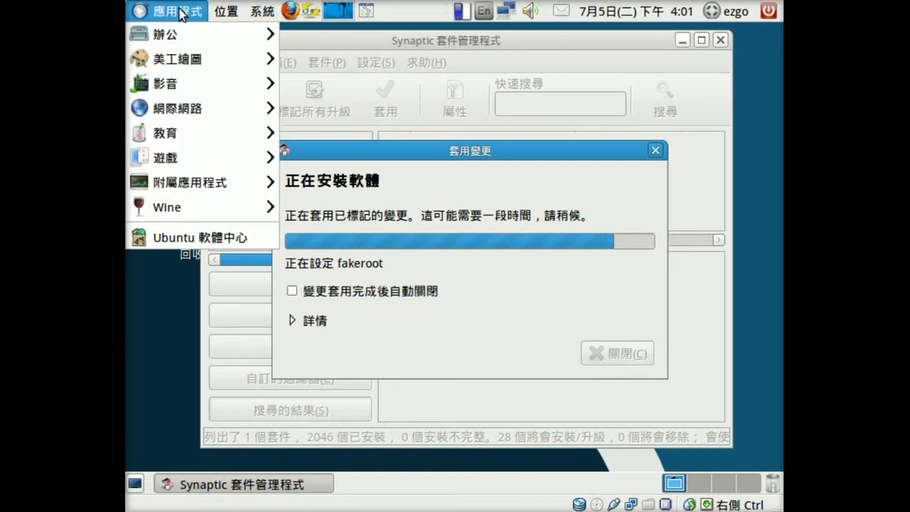
{"action": "mouse_move", "coordinate": [186, 140]}
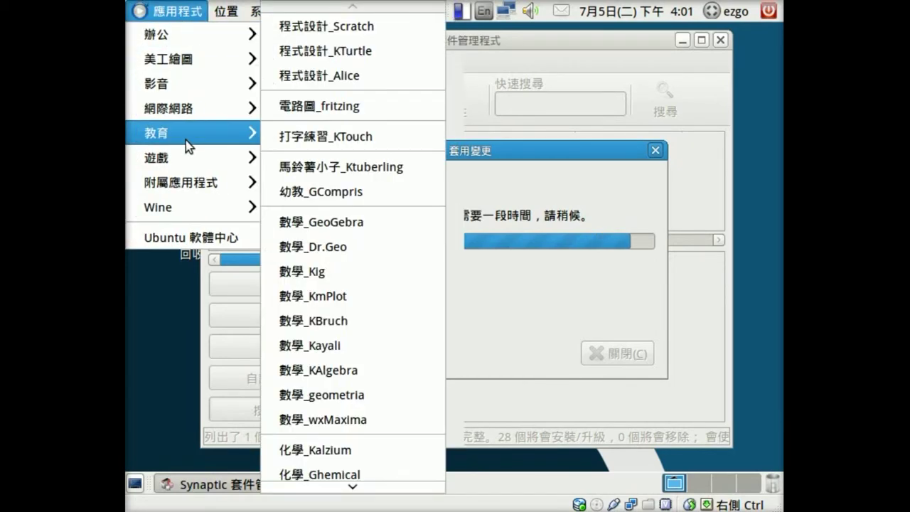
{"action": "mouse_move", "coordinate": [384, 488]}
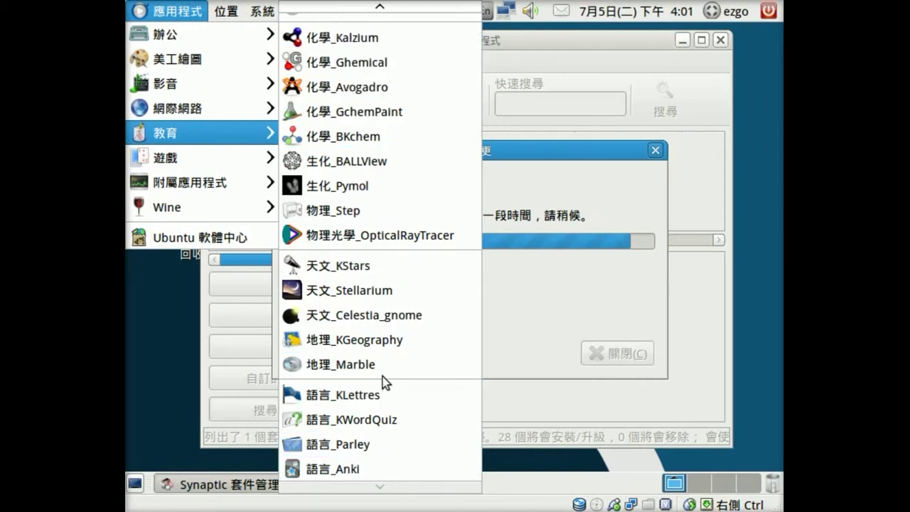
{"action": "mouse_move", "coordinate": [382, 10]}
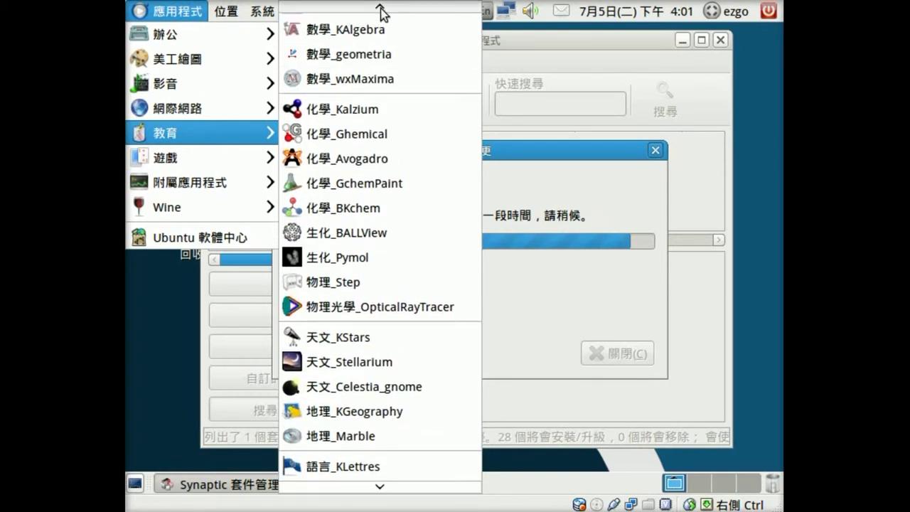
{"action": "left_click", "coordinate": [531, 156]}
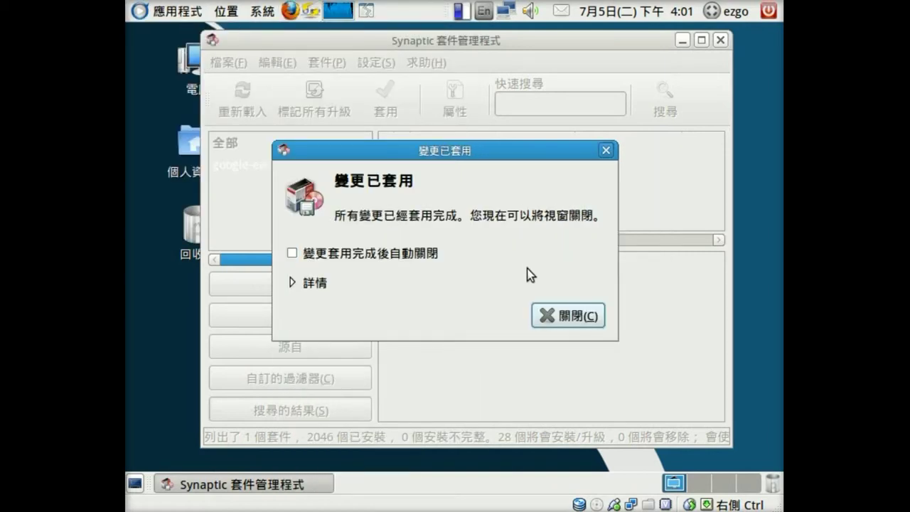
Close the installation completion dialog and launch Google Earth from the Education (教育) applications
{"action": "left_click", "coordinate": [587, 317]}
{"action": "left_click", "coordinate": [169, 12]}
{"action": "left_click", "coordinate": [165, 13]}
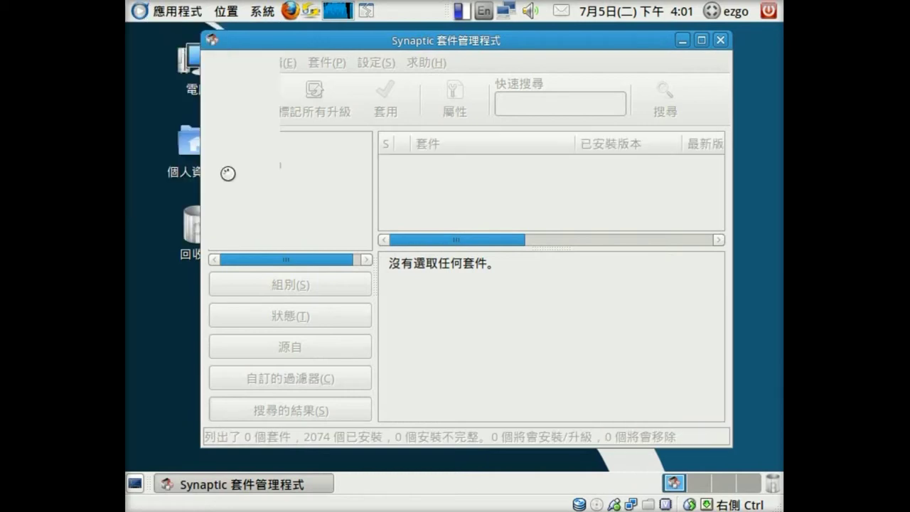
{"action": "left_click", "coordinate": [169, 12]}
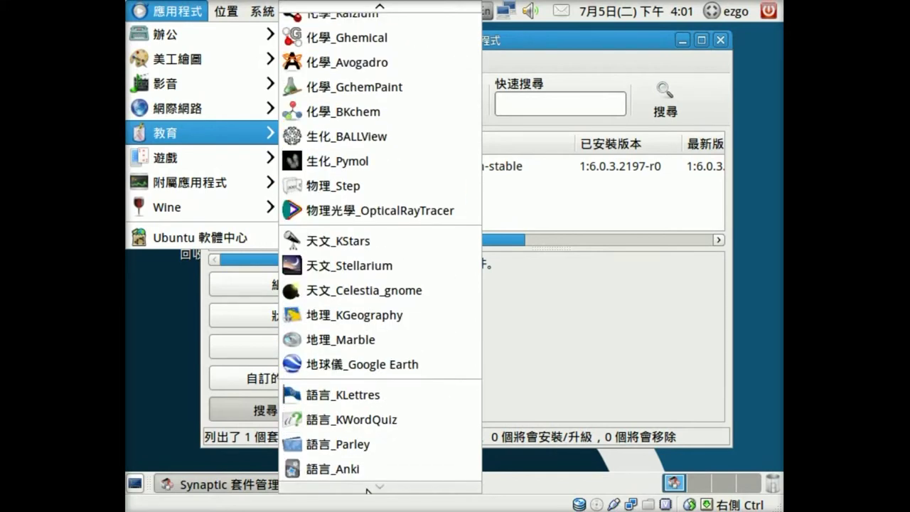
{"action": "left_click", "coordinate": [322, 363]}
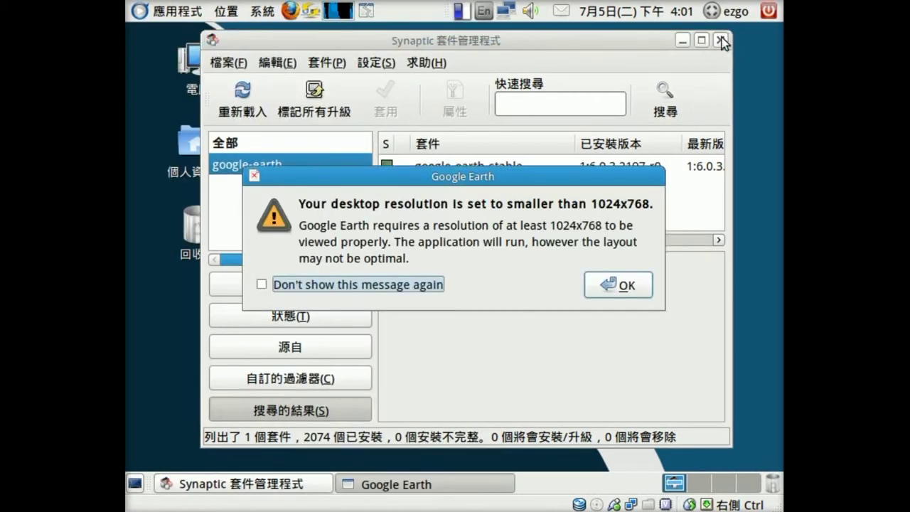
Close Synaptic and clear Google Earth's resolution warning and startup tips, declining the switch to DirectX mode
{"action": "left_click", "coordinate": [721, 40]}
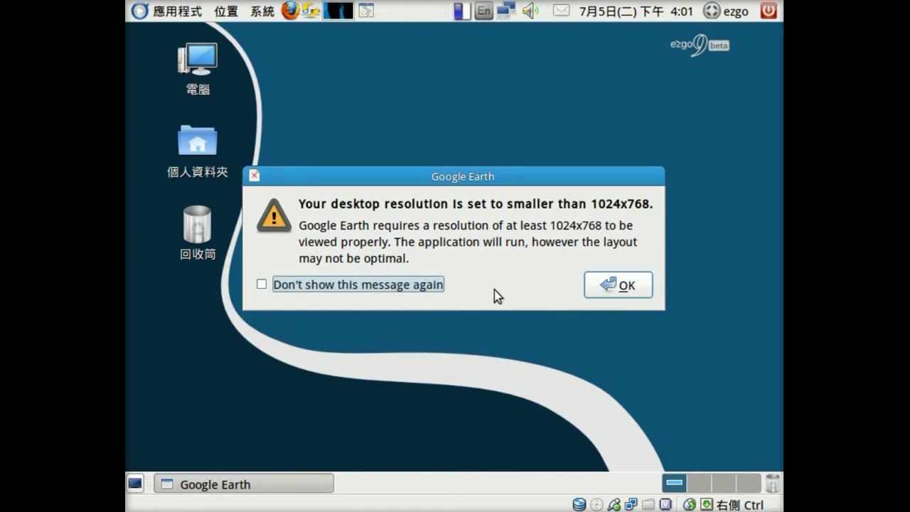
{"action": "left_click", "coordinate": [609, 284]}
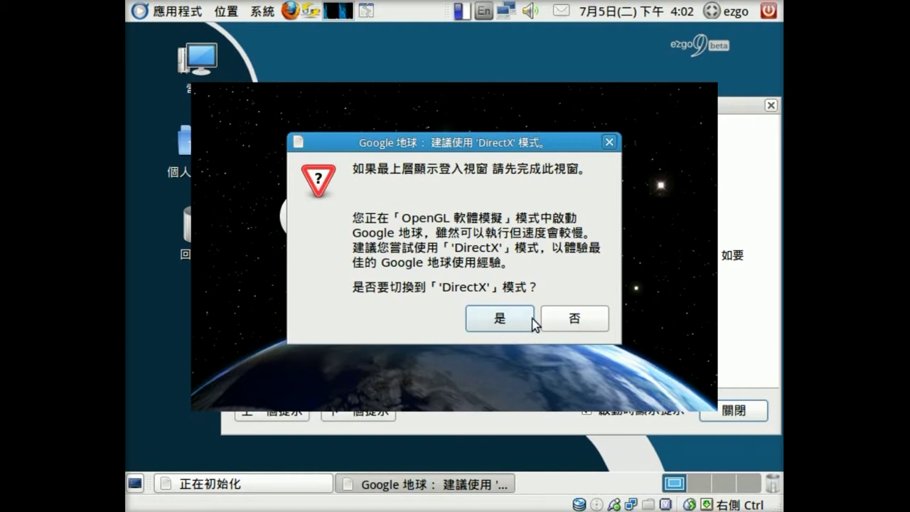
{"action": "left_click", "coordinate": [575, 320]}
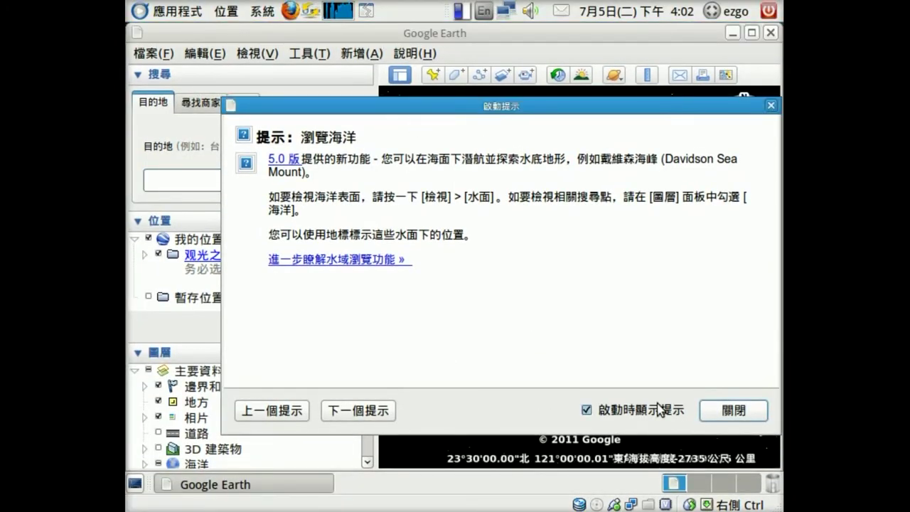
{"action": "left_click", "coordinate": [718, 411]}
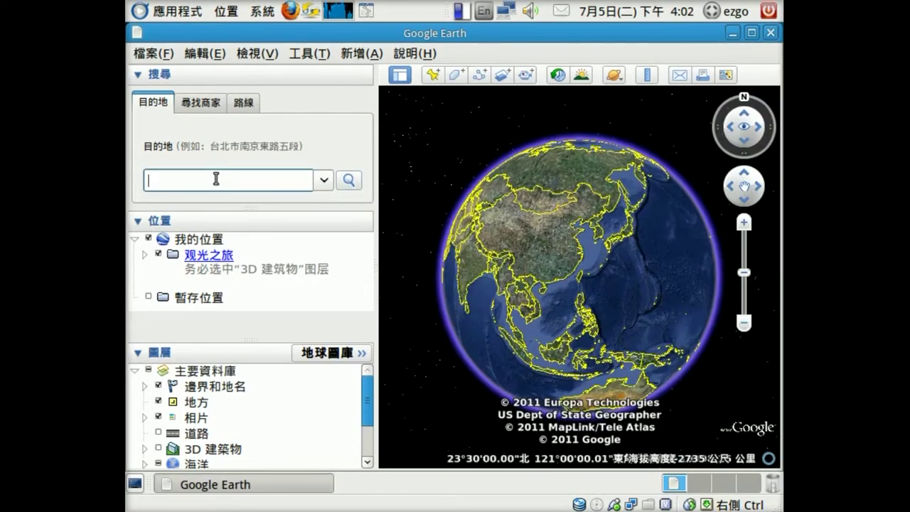
Close Google Earth and look up its entry among the Education (教育) applications
{"action": "left_click", "coordinate": [772, 34]}
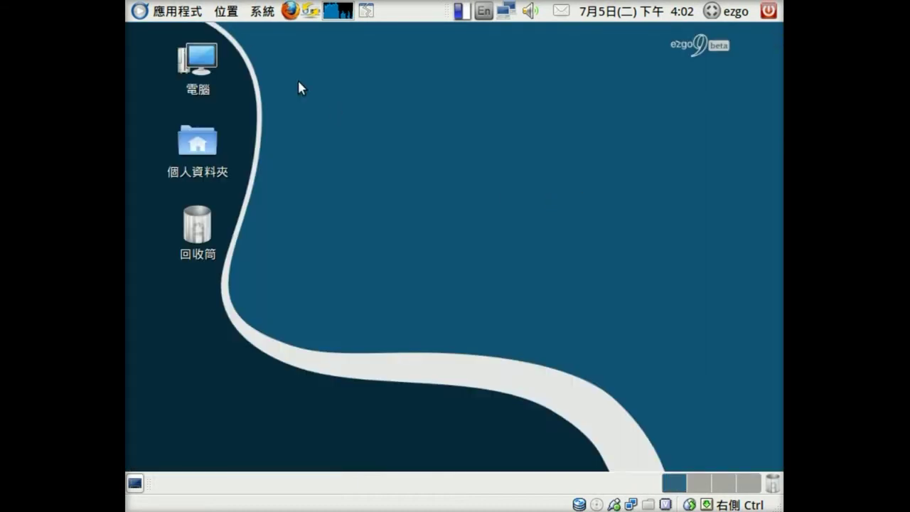
{"action": "left_click", "coordinate": [177, 12]}
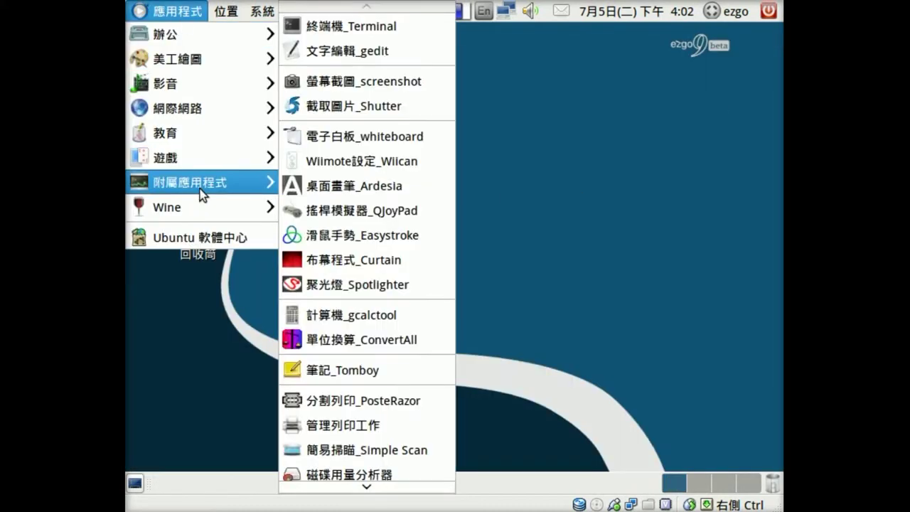
{"action": "mouse_move", "coordinate": [206, 134]}
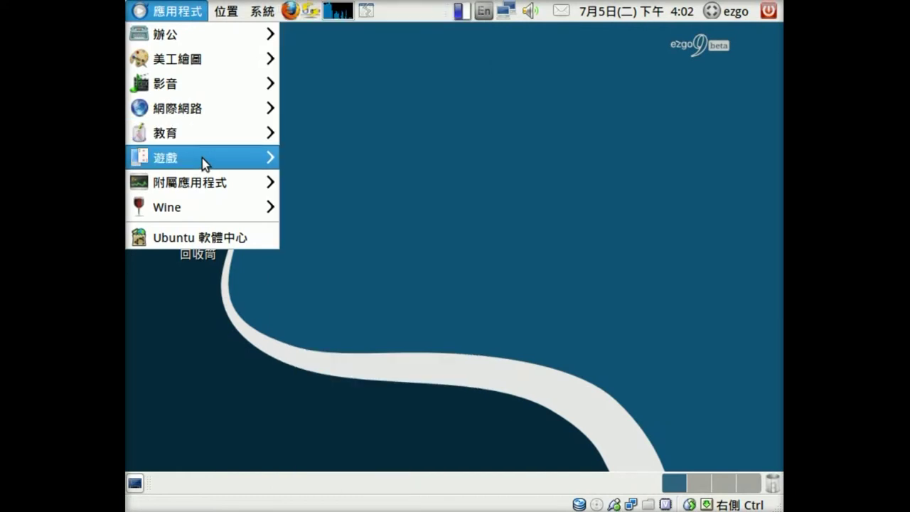
{"action": "mouse_move", "coordinate": [389, 490]}
{"action": "scroll", "coordinate": [389, 490], "scroll_direction": "down", "scroll_amount": 10}
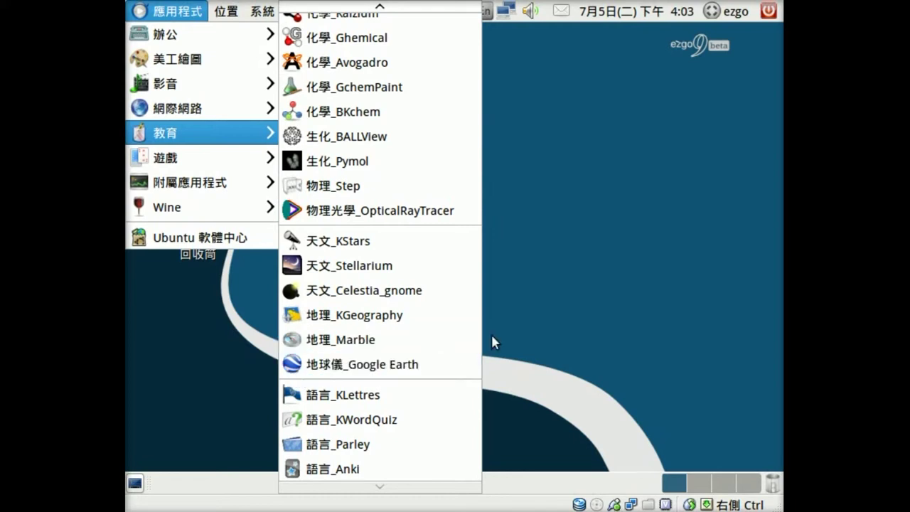
Open the Synaptic package manager again and run a quick search for "google-ear"
{"action": "left_click", "coordinate": [563, 260]}
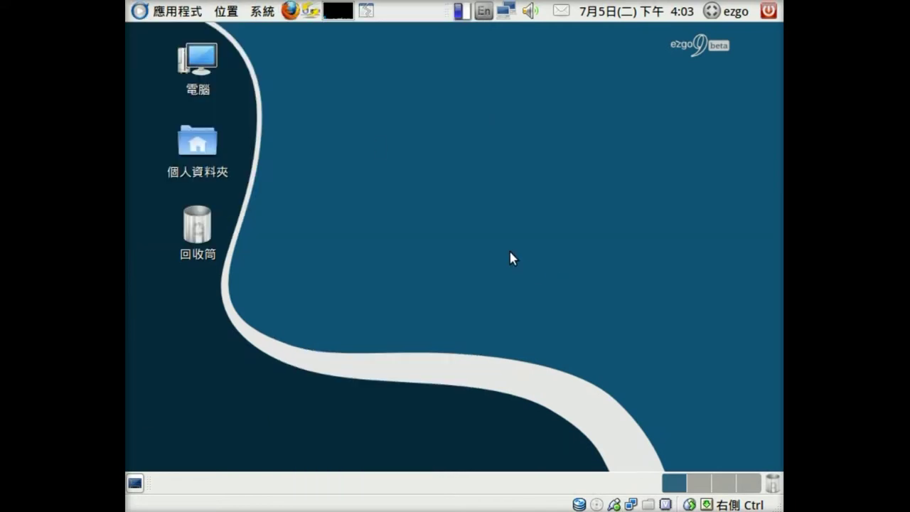
{"action": "left_click", "coordinate": [261, 12]}
{"action": "mouse_move", "coordinate": [311, 63]}
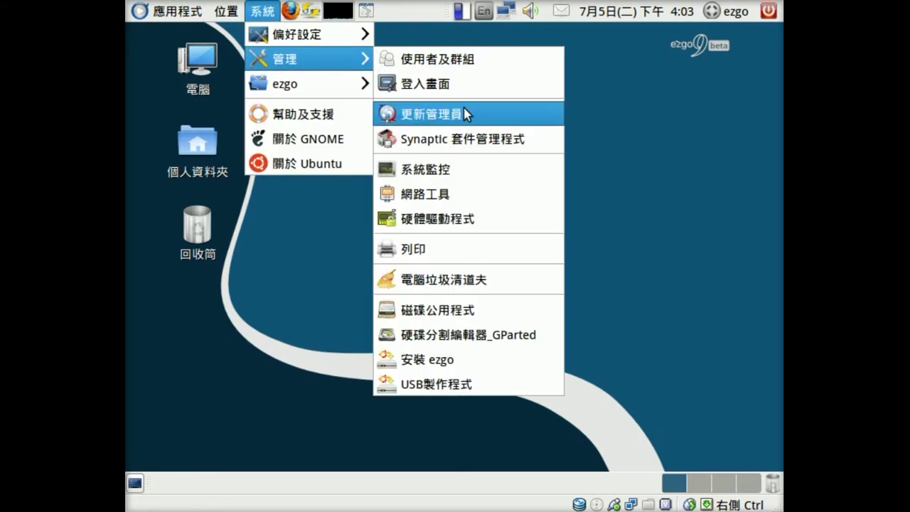
{"action": "left_click", "coordinate": [459, 138]}
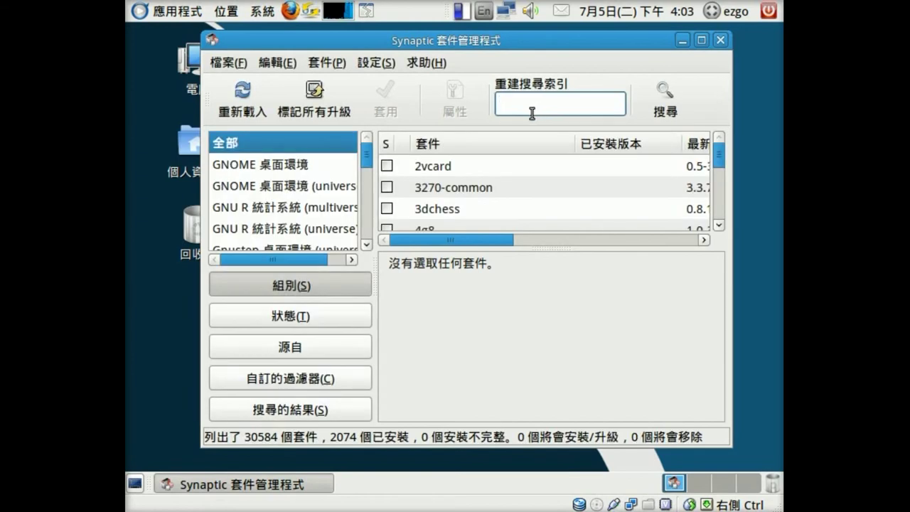
{"action": "type", "text": "google-ear"}
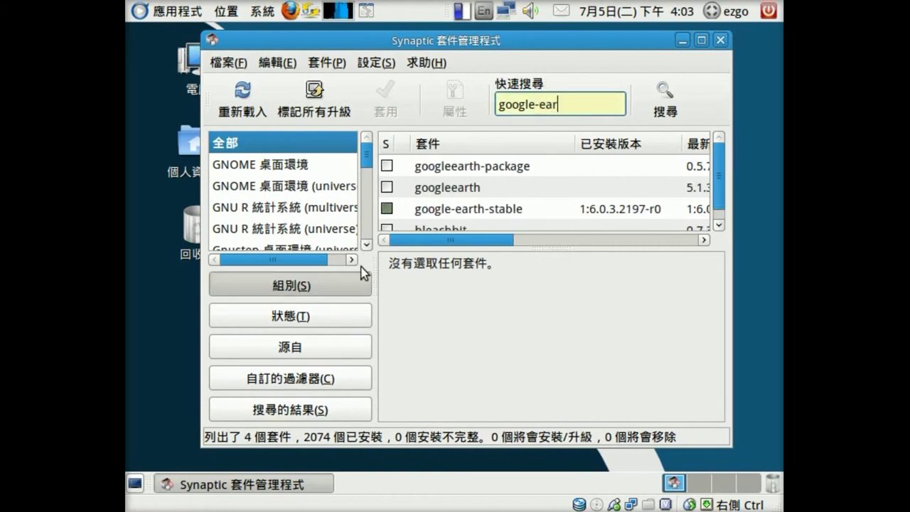
Mark the installed google-earth-stable package for complete removal (標記為徹底移除) and apply the change
{"action": "right_click", "coordinate": [388, 209]}
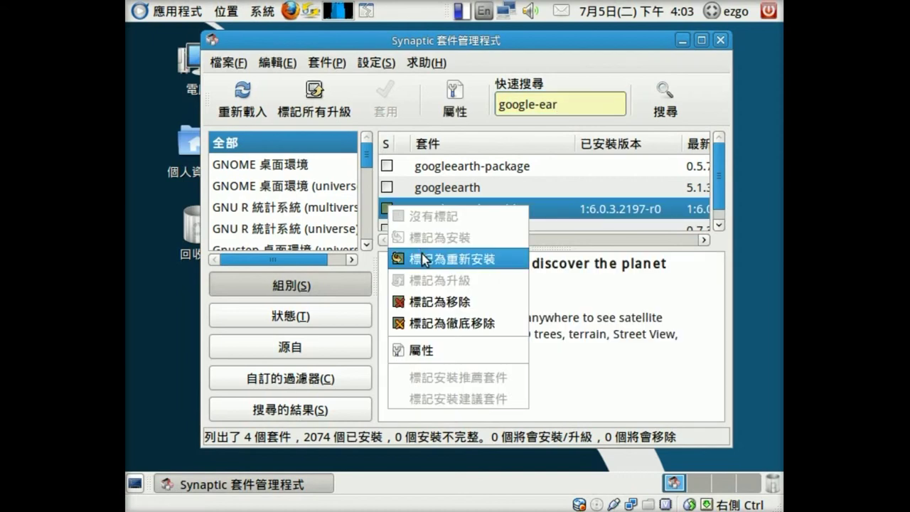
{"action": "left_click", "coordinate": [441, 322]}
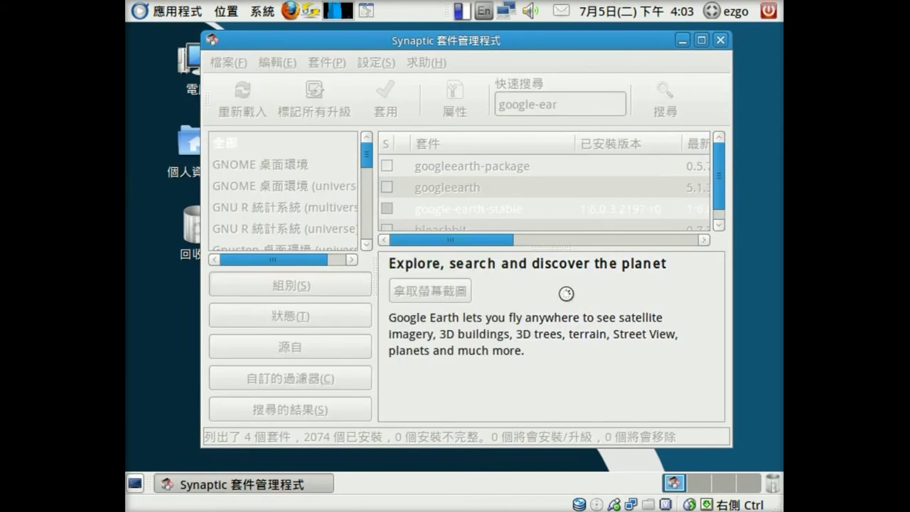
{"action": "left_click", "coordinate": [385, 99]}
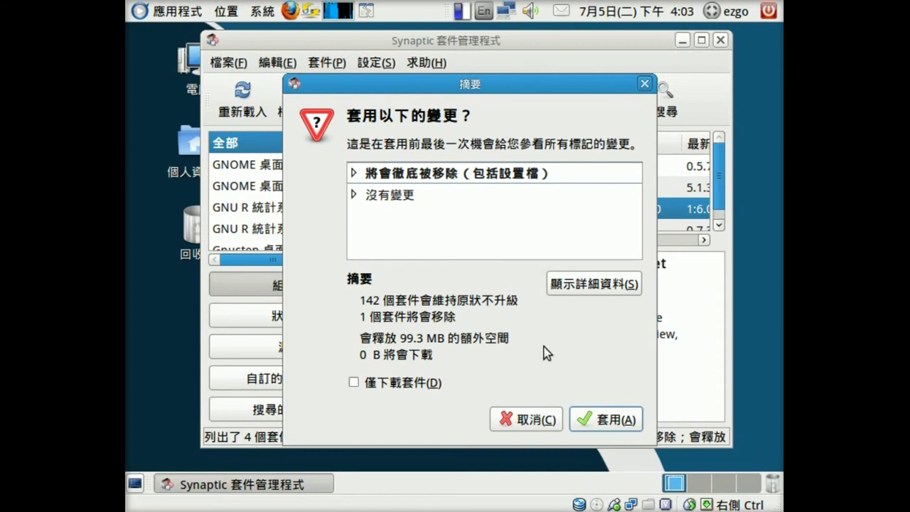
{"action": "left_click", "coordinate": [618, 427]}
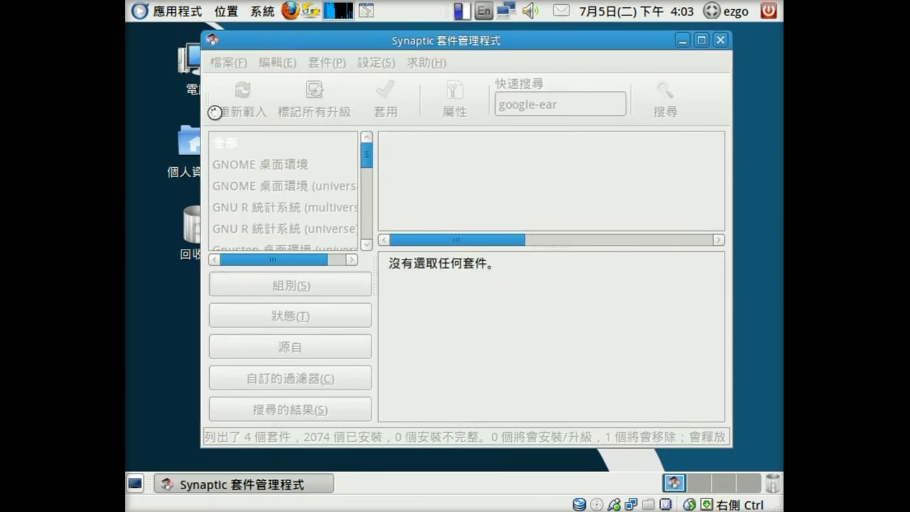
Check the Education (教育) applications for the Google Earth entry while the package is being removed
{"action": "left_click", "coordinate": [178, 16]}
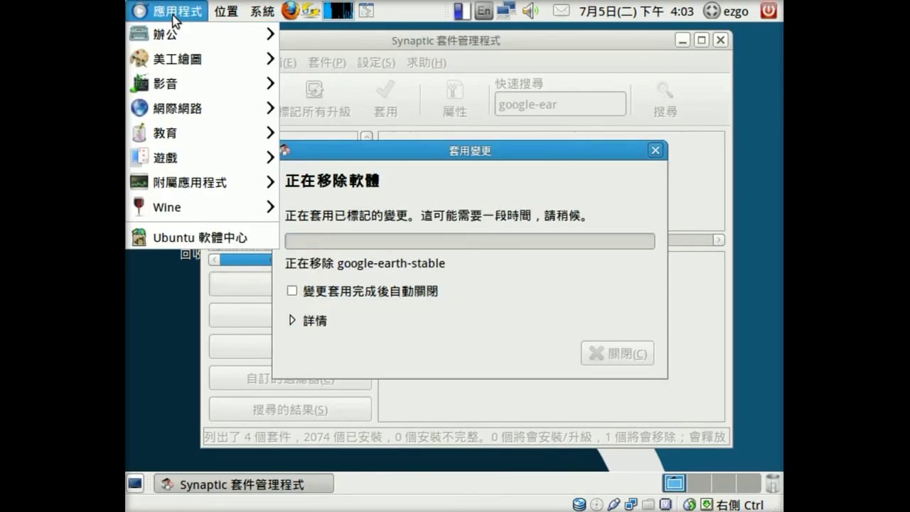
{"action": "mouse_move", "coordinate": [225, 137]}
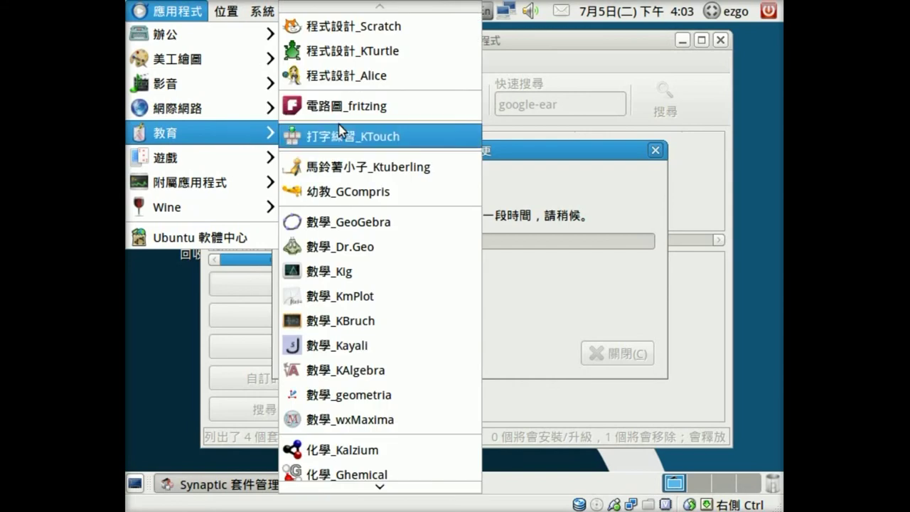
{"action": "scroll", "coordinate": [397, 489], "scroll_direction": "down", "scroll_amount": 6}
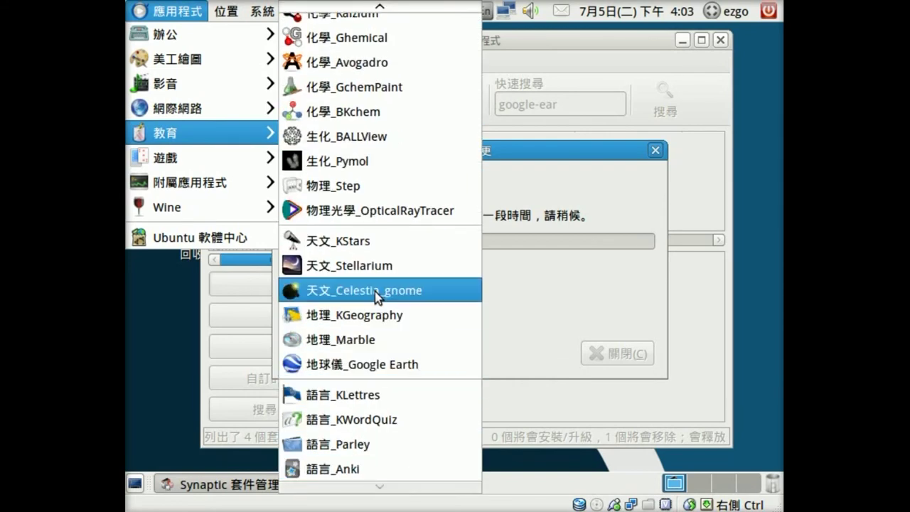